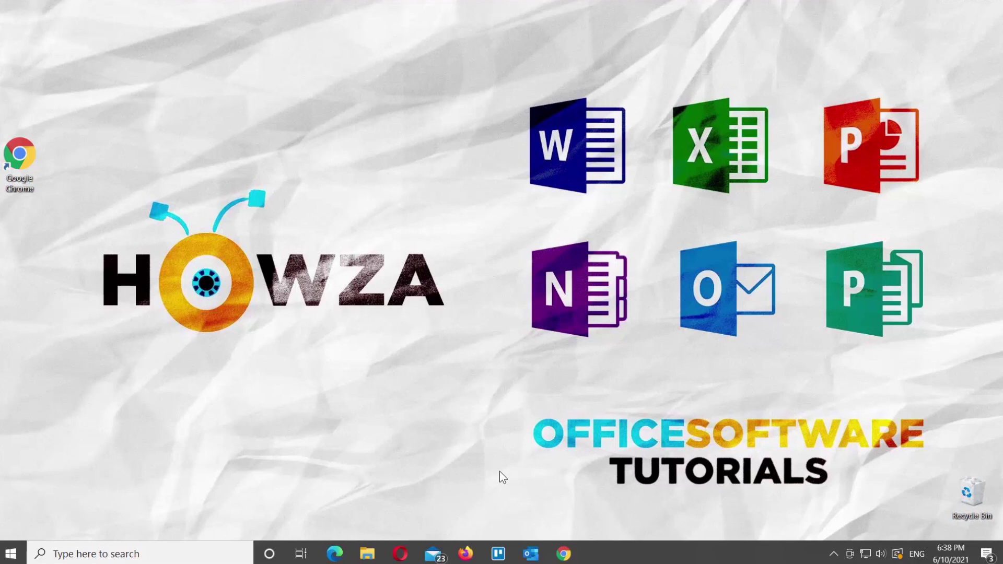
- Restore the HowzaTv spreadsheet in Chrome and open conditional formatting for cell F5
click(565, 554)
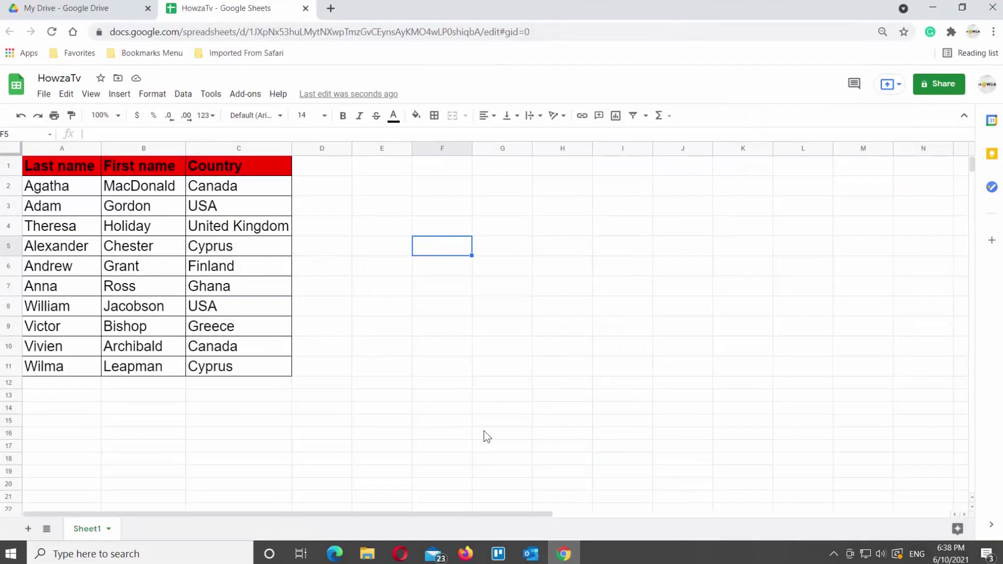
right_click(444, 250)
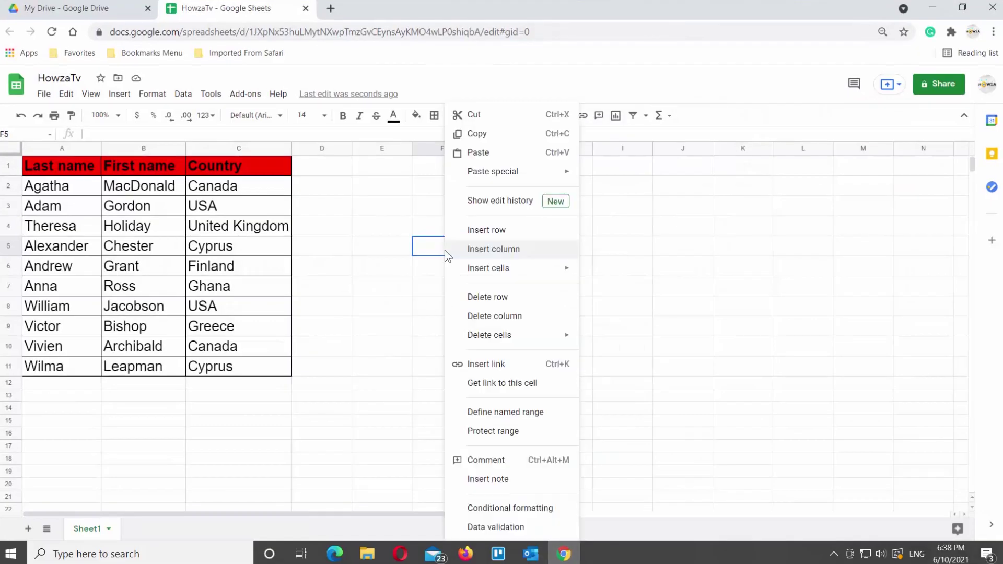
click(482, 508)
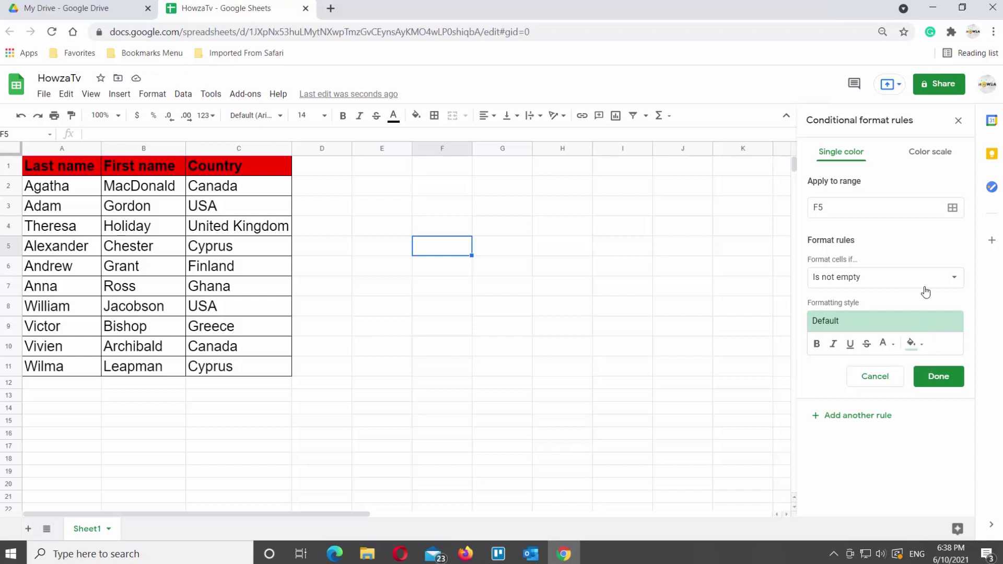
- Make F5's first rule 'Is equal to 0' with a light green fill
click(953, 282)
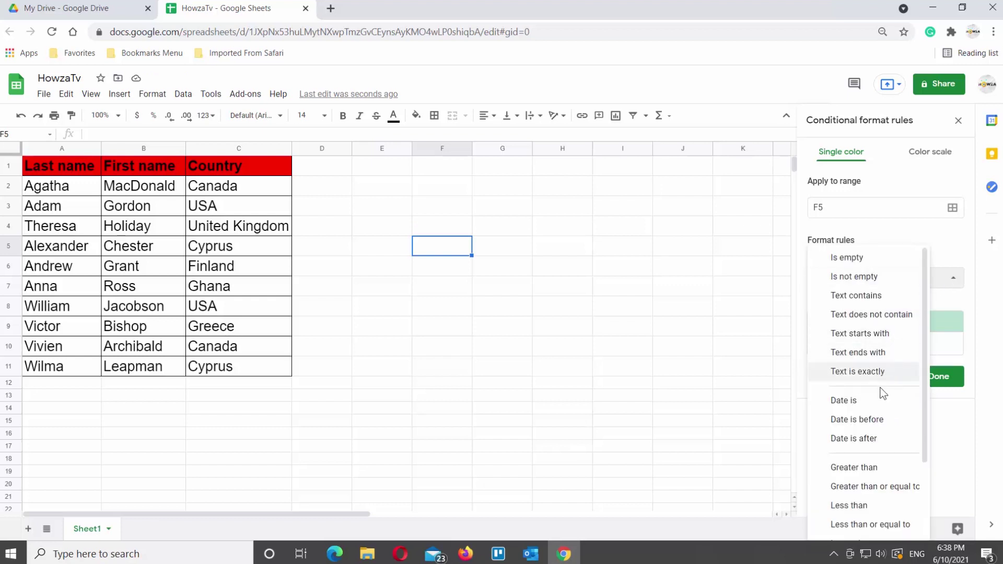
scroll(882, 400, down, 2)
scroll(863, 420, down, 1)
click(851, 441)
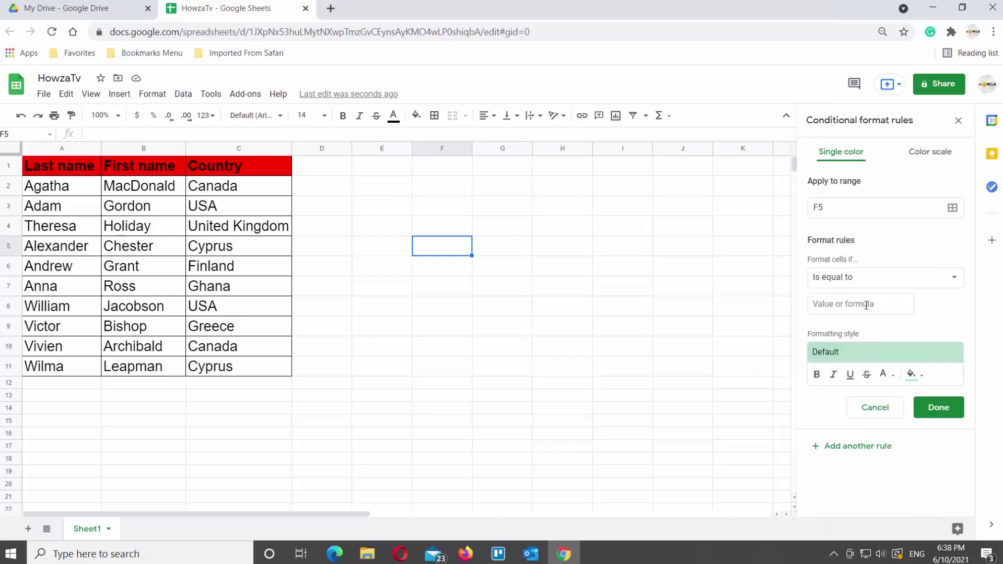
click(862, 303)
text(0)
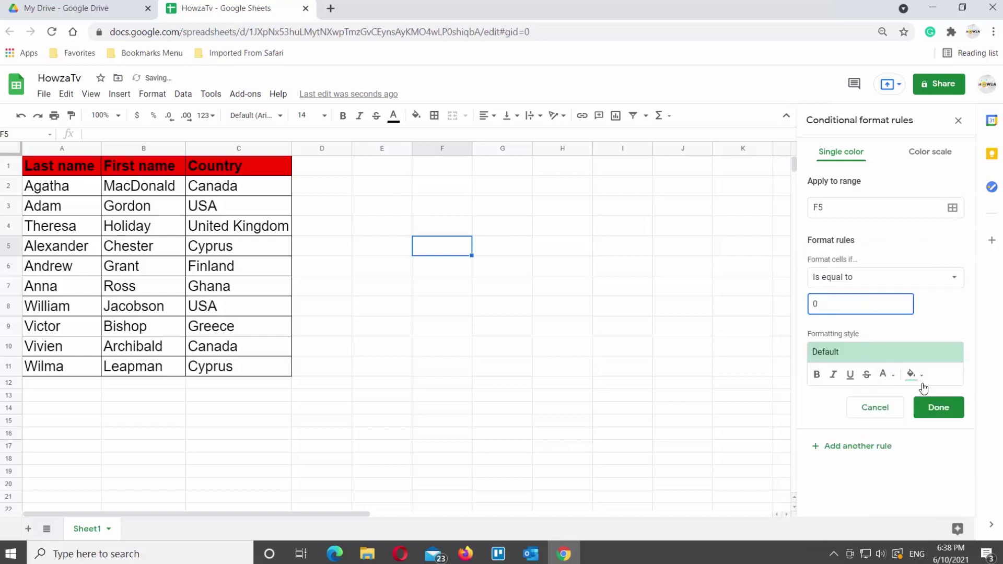
click(920, 378)
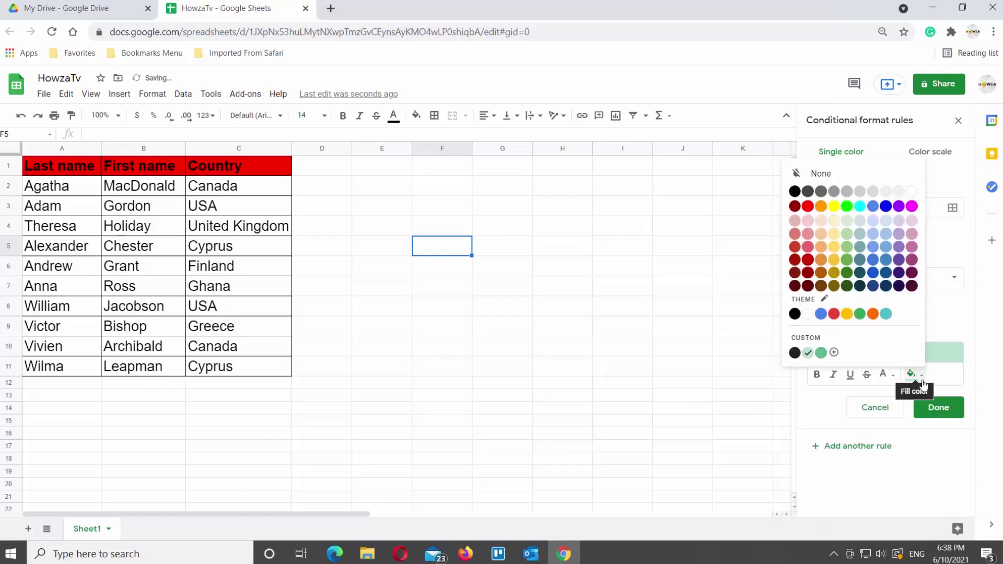
click(848, 247)
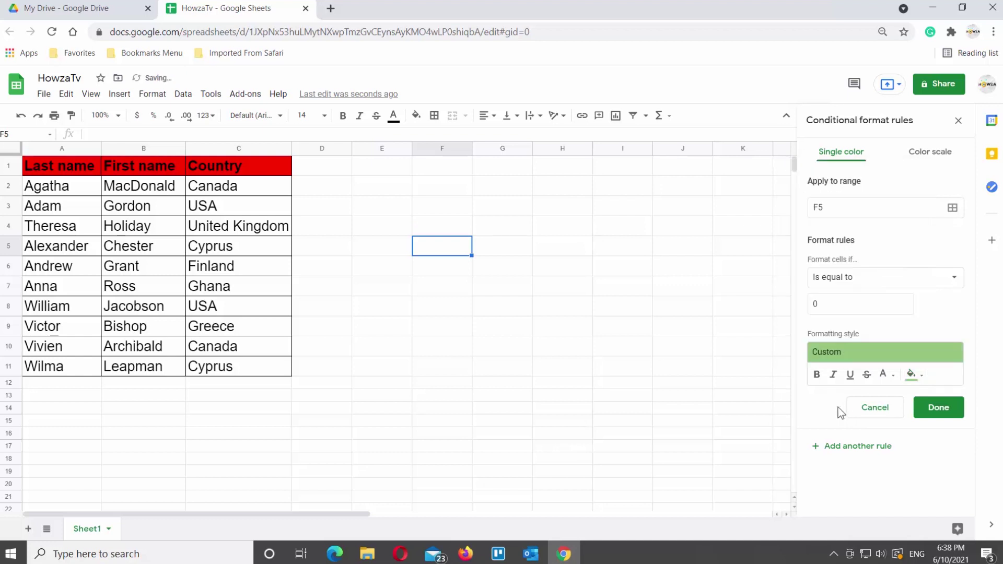
click(841, 449)
- Set the second F5 rule to 'Greater than 0' with a yellow fill
click(953, 280)
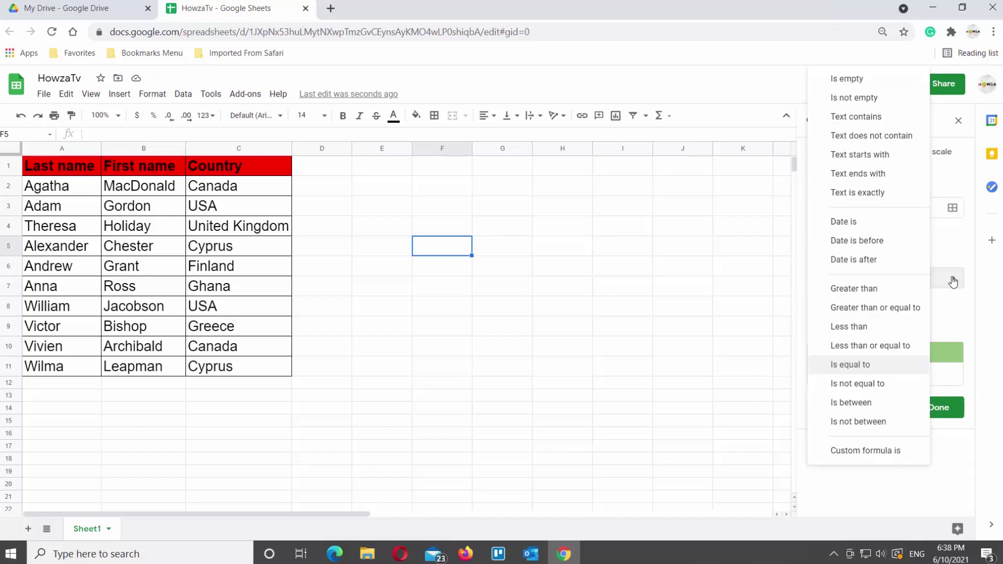
click(890, 295)
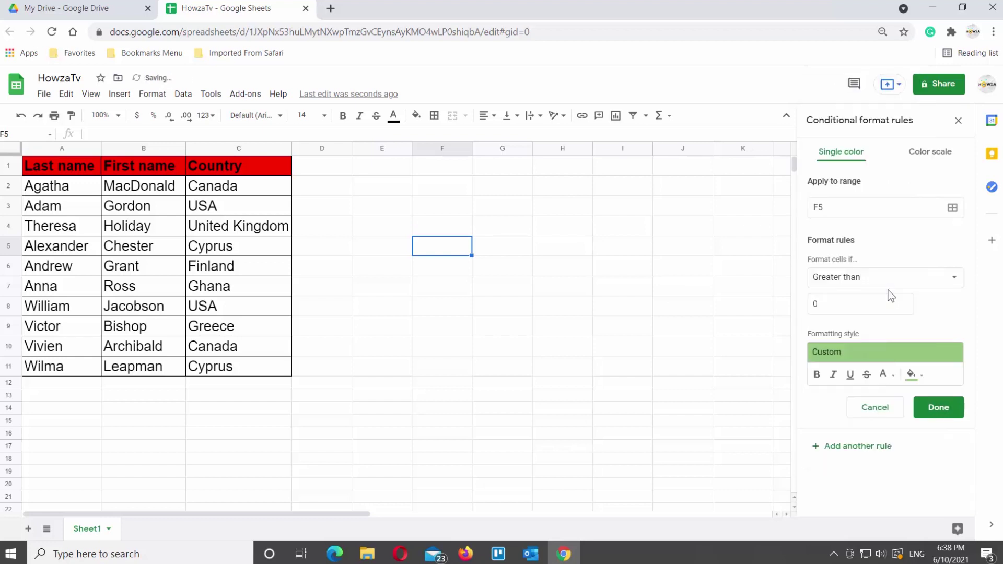
click(923, 382)
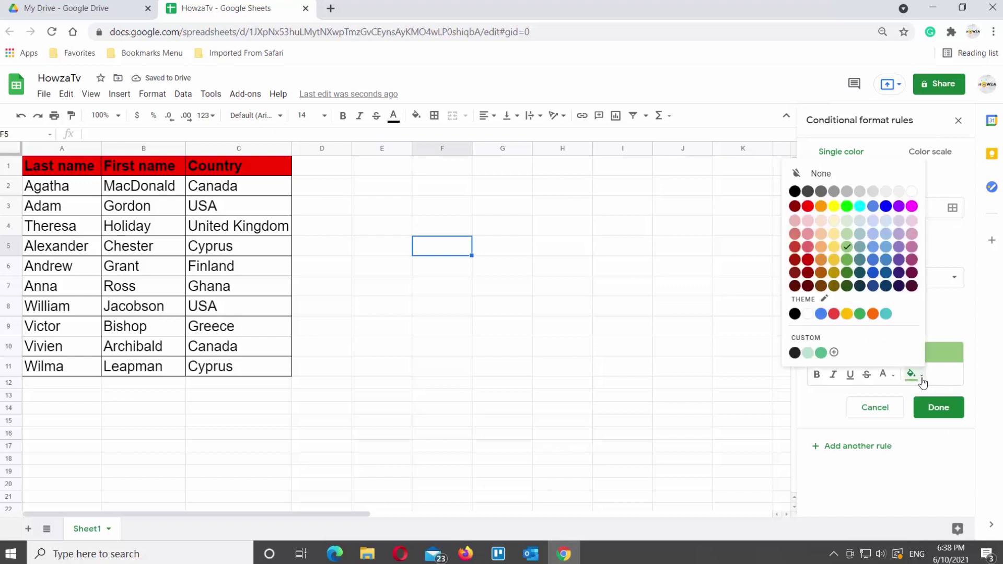
click(835, 246)
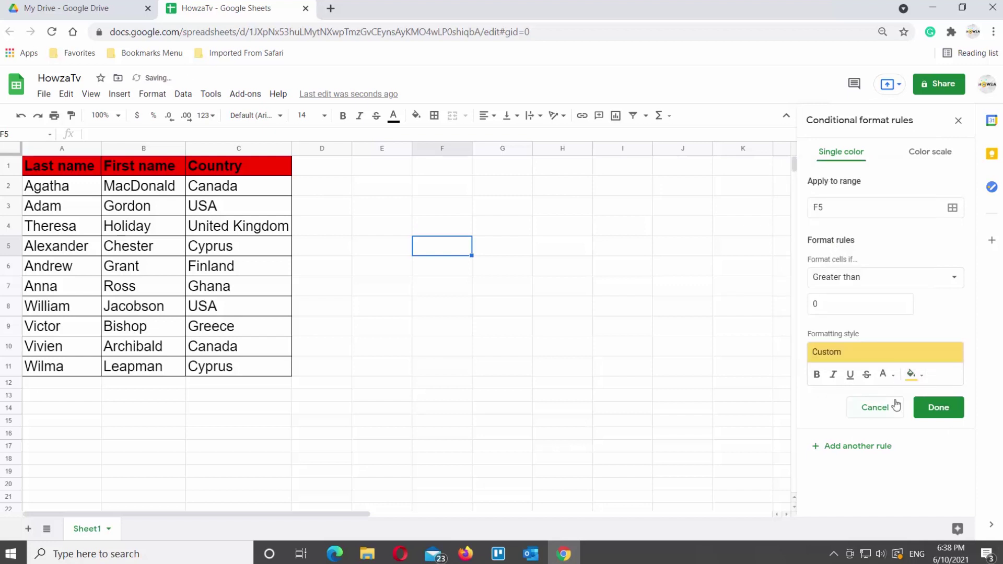
click(869, 447)
- Add a 'Less than 0' rule with red fill and save all three rules
click(953, 282)
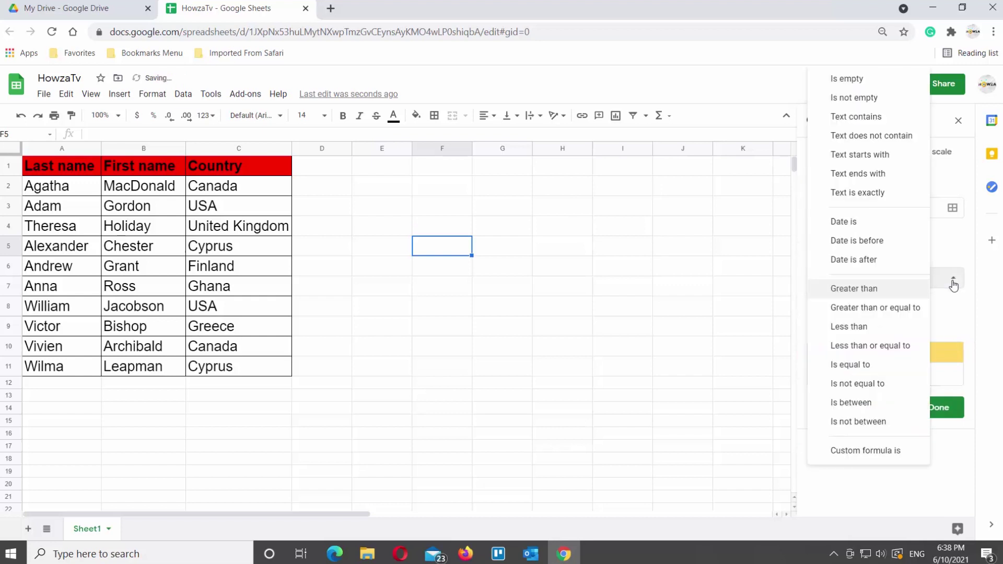
click(859, 327)
click(914, 375)
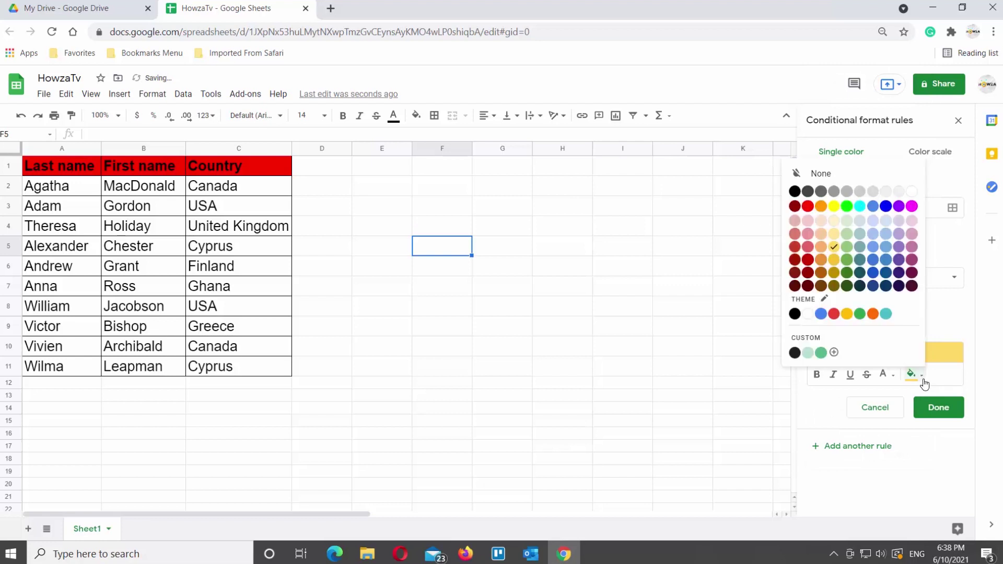
click(808, 249)
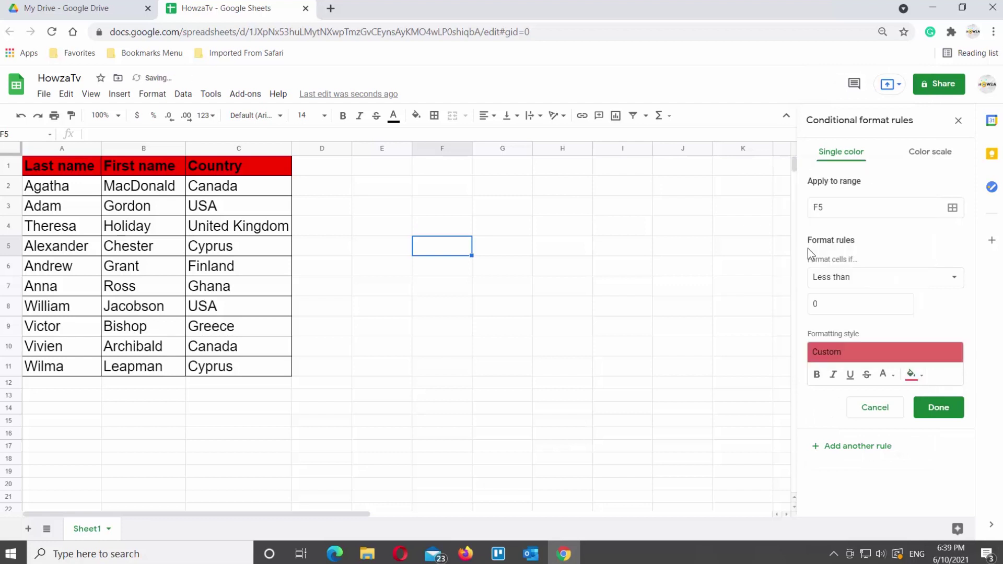
click(939, 408)
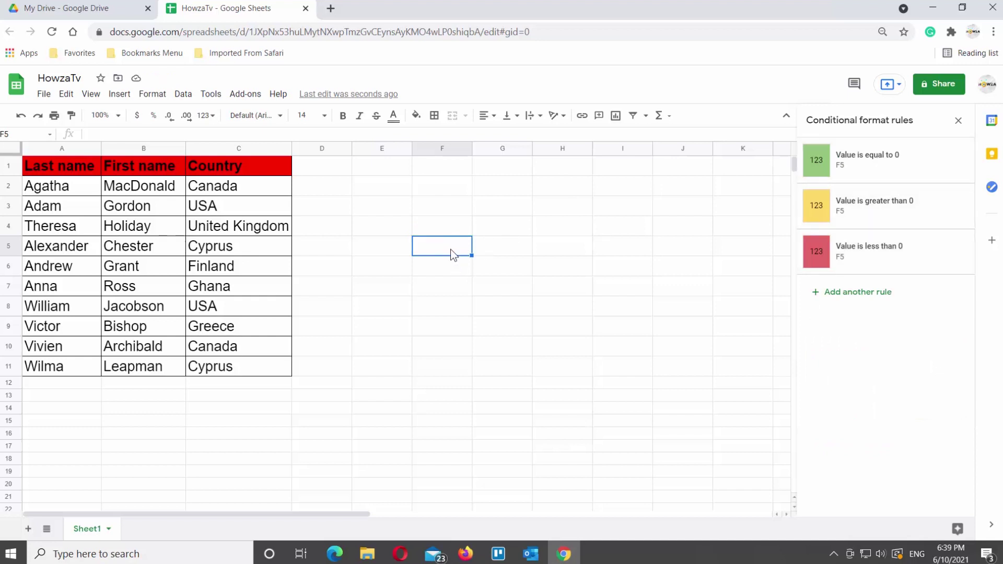
text(0)
- Test F5 with 0, 1 and -1, then delete the 'equal to 0' rule
click(451, 279)
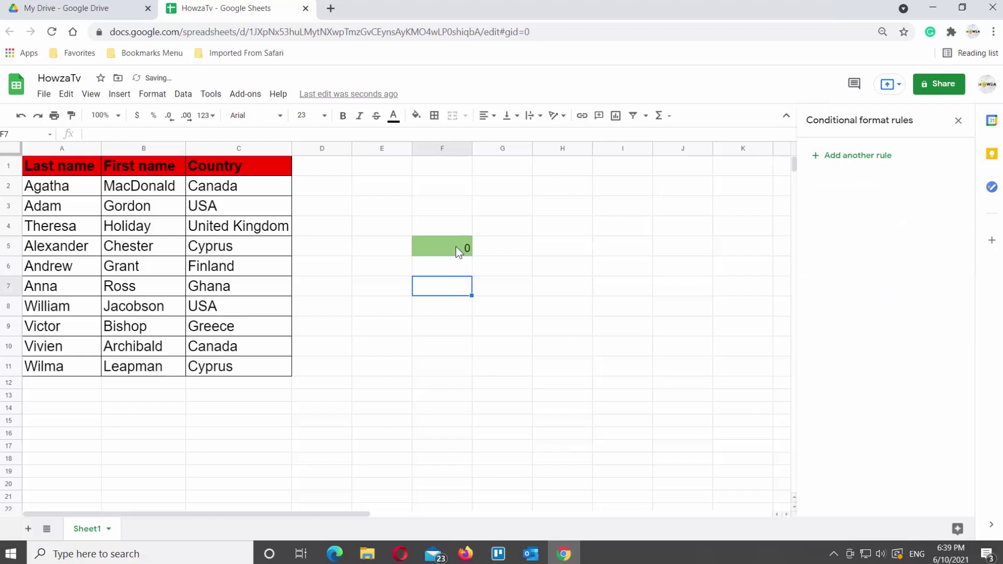
click(456, 247)
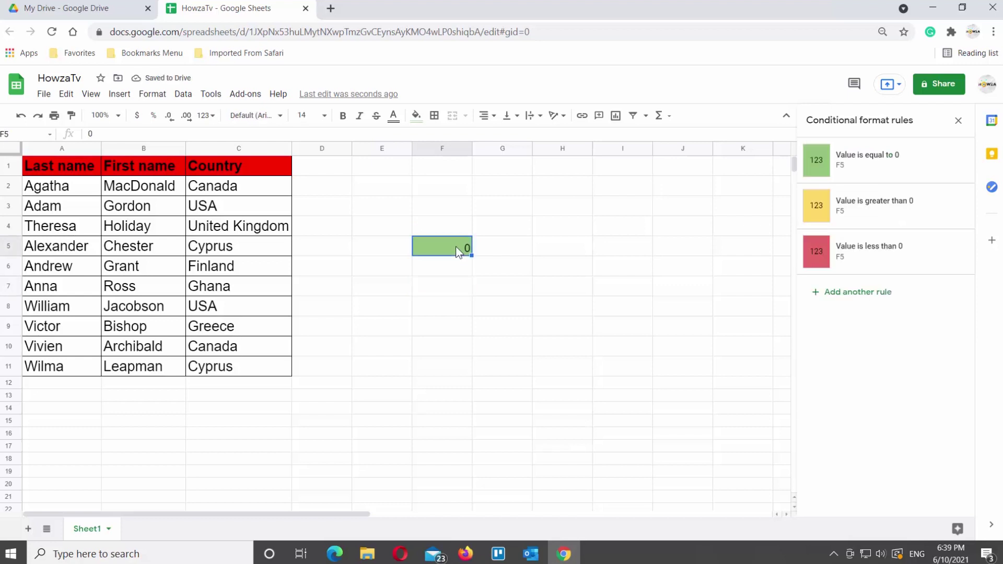
text(1)
key(Return)
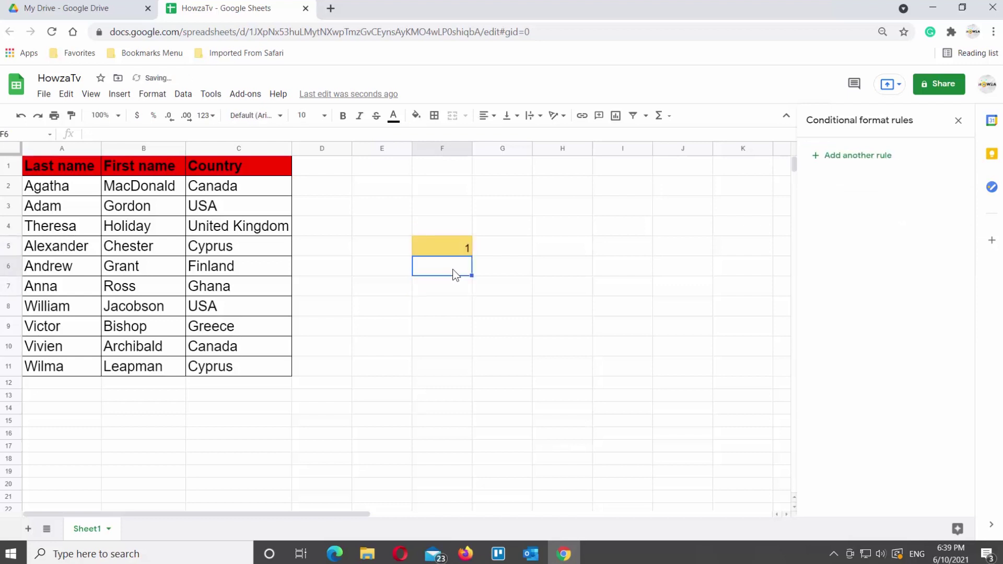
click(455, 249)
text(-1)
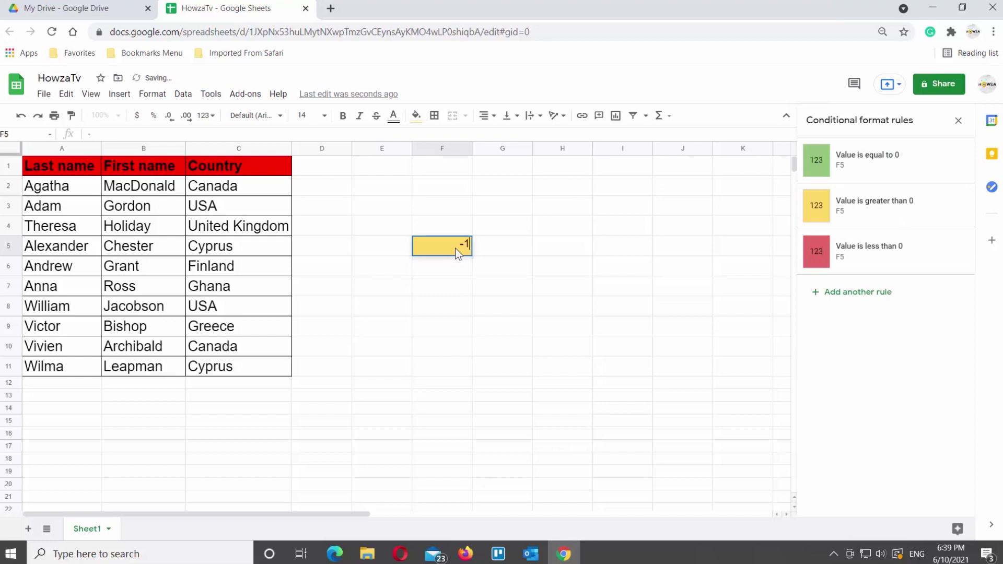
key(Return)
click(453, 249)
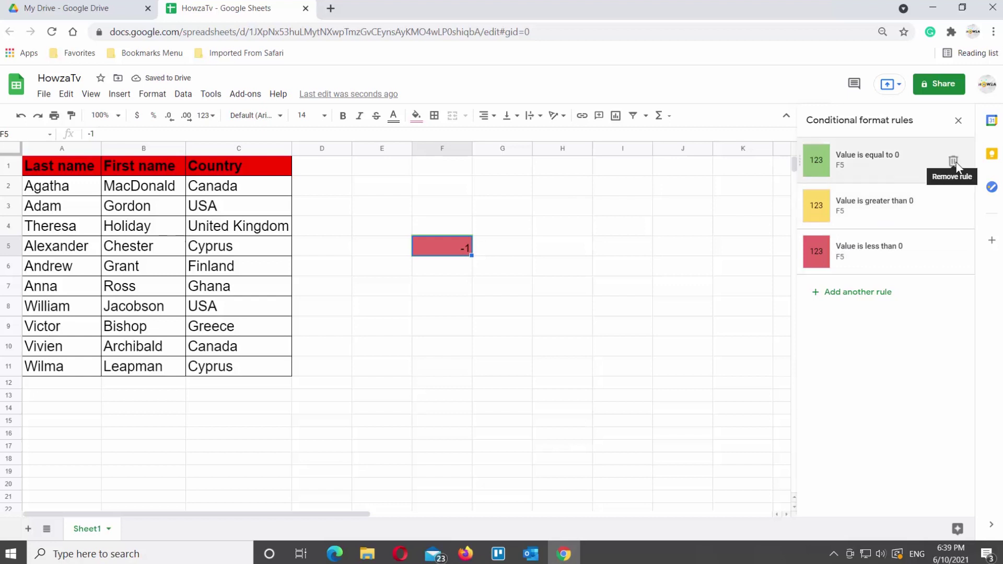
click(954, 162)
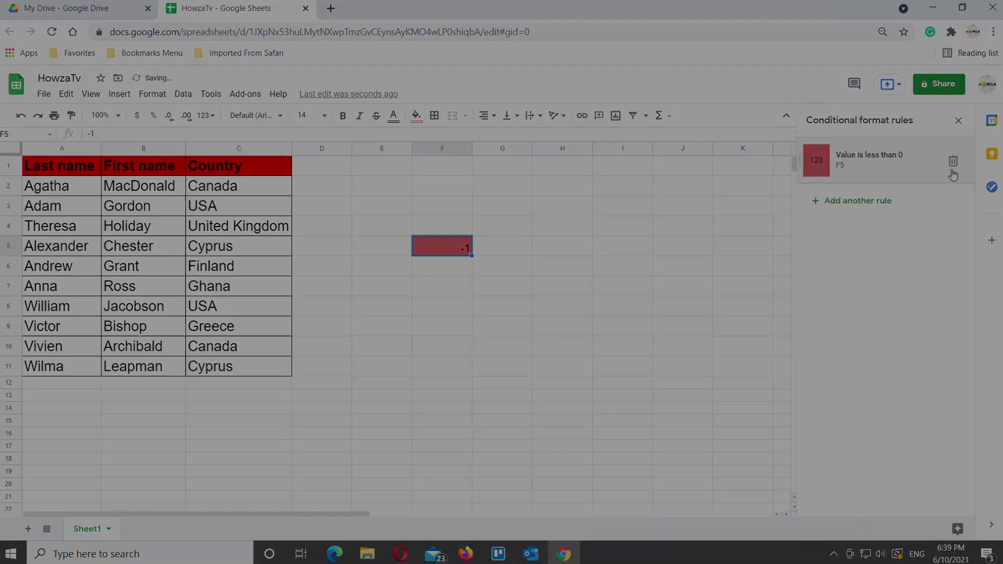